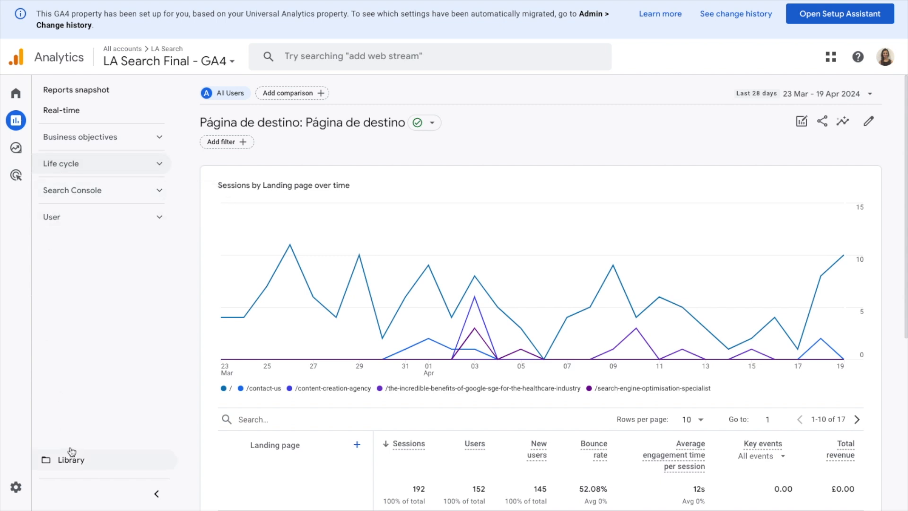
Open the Library and look through the report collections and their publication status
click(67, 461)
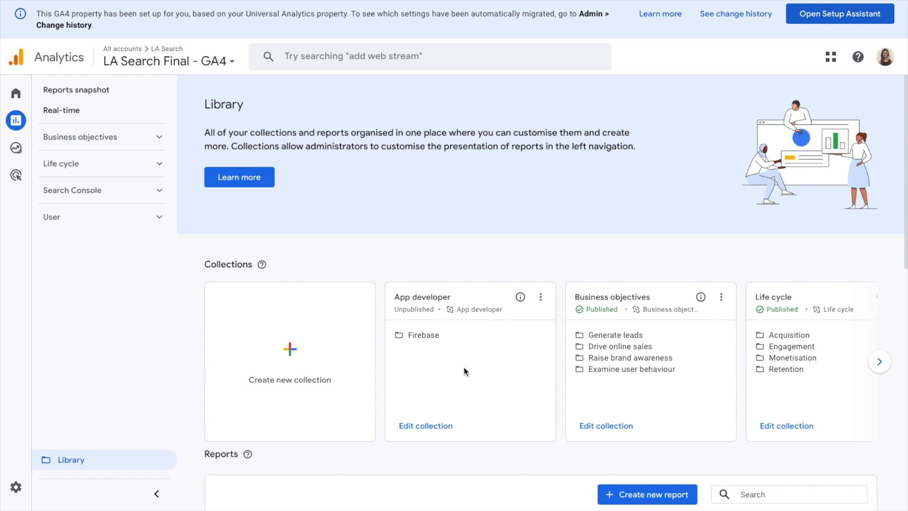
click(875, 365)
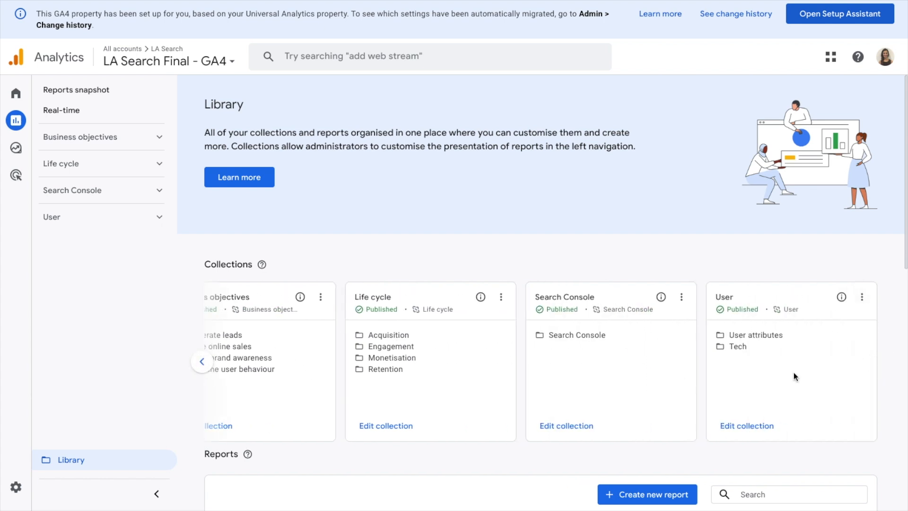
click(202, 362)
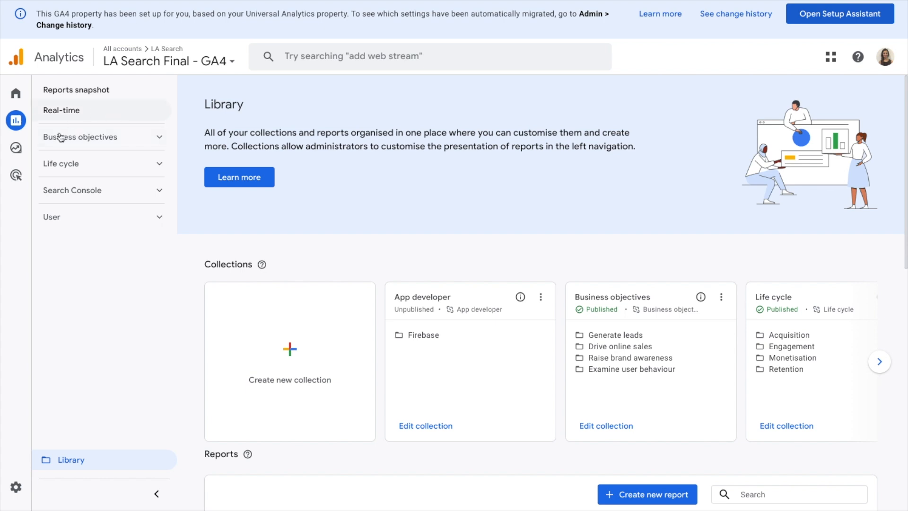
double_click(414, 310)
double_click(596, 309)
double_click(408, 309)
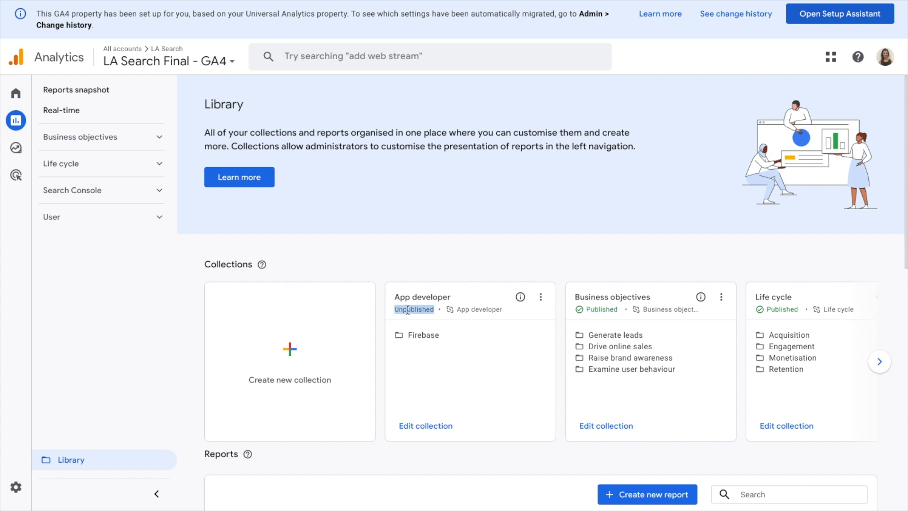
Delete the unpublished App developer collection
click(541, 297)
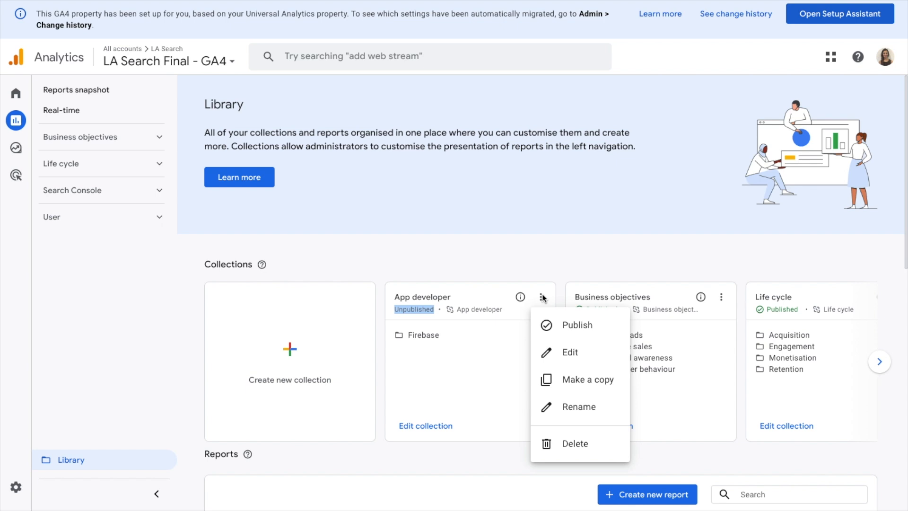
click(575, 449)
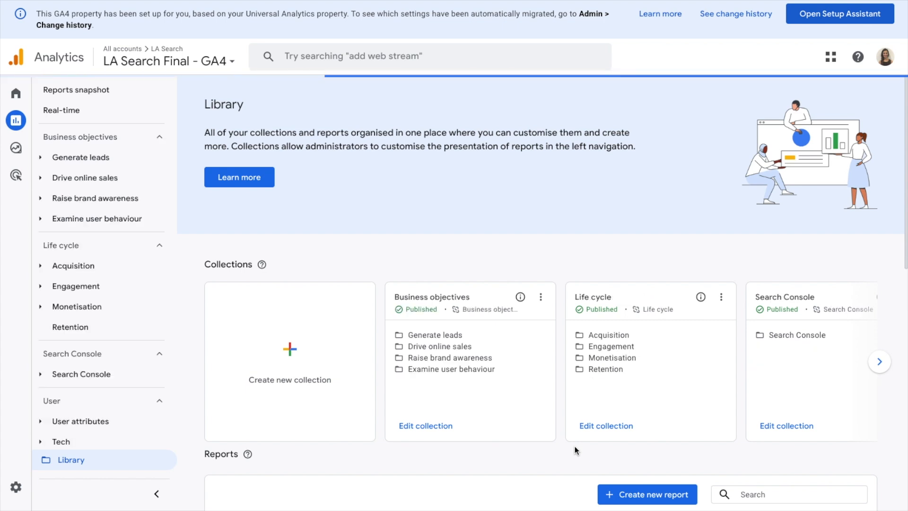
Create a new collection from the Games reporting template and look through its topics and reports
click(293, 345)
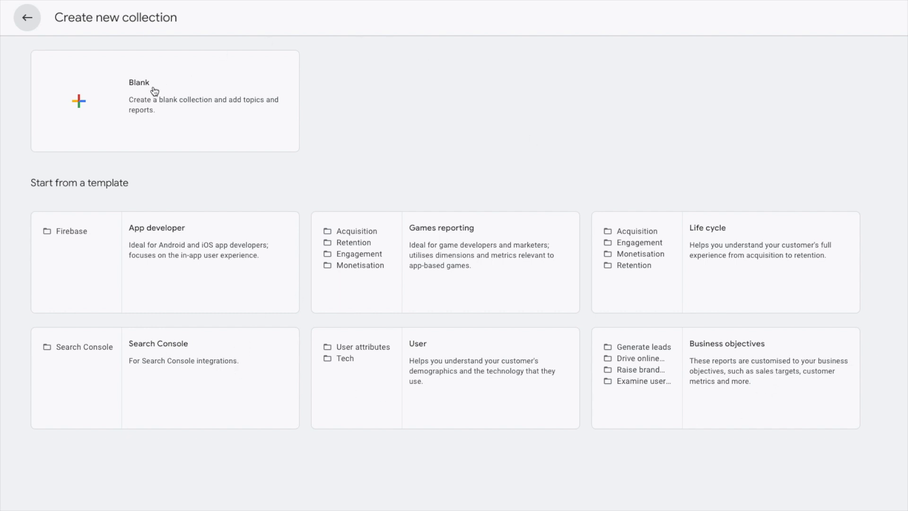
click(478, 243)
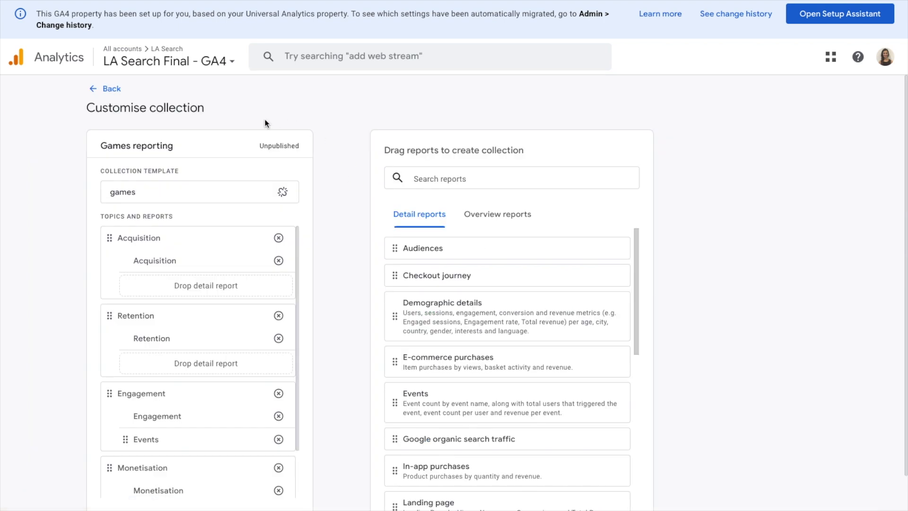
scroll(175, 267, down, 1)
scroll(174, 268, up, 1)
scroll(145, 358, down, 3)
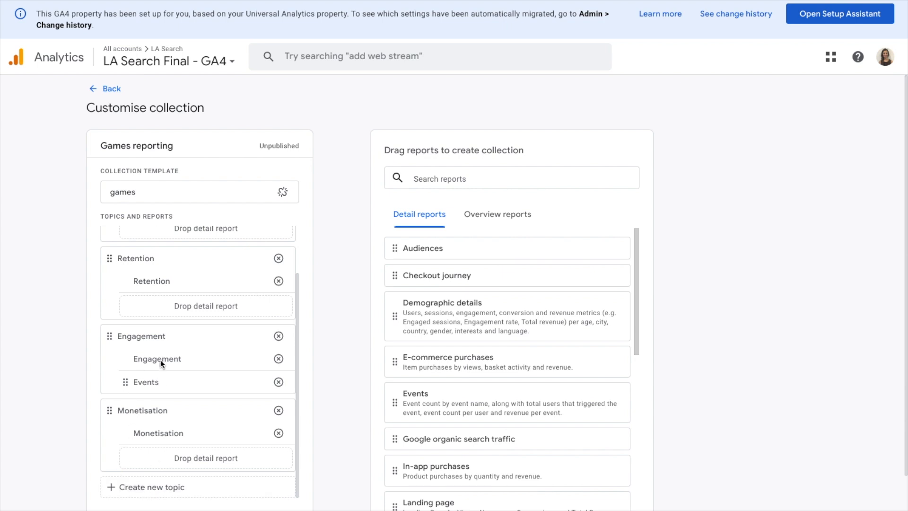
scroll(160, 360, up, 3)
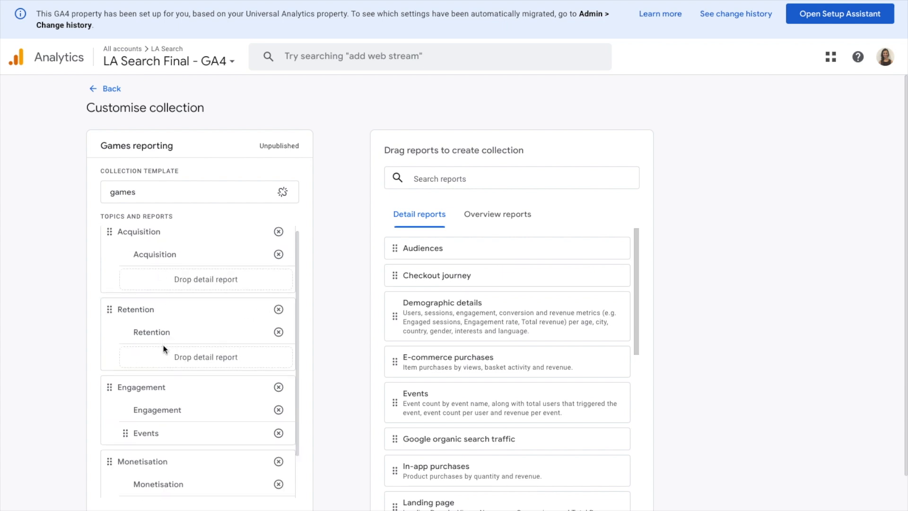
scroll(163, 345, down, 2)
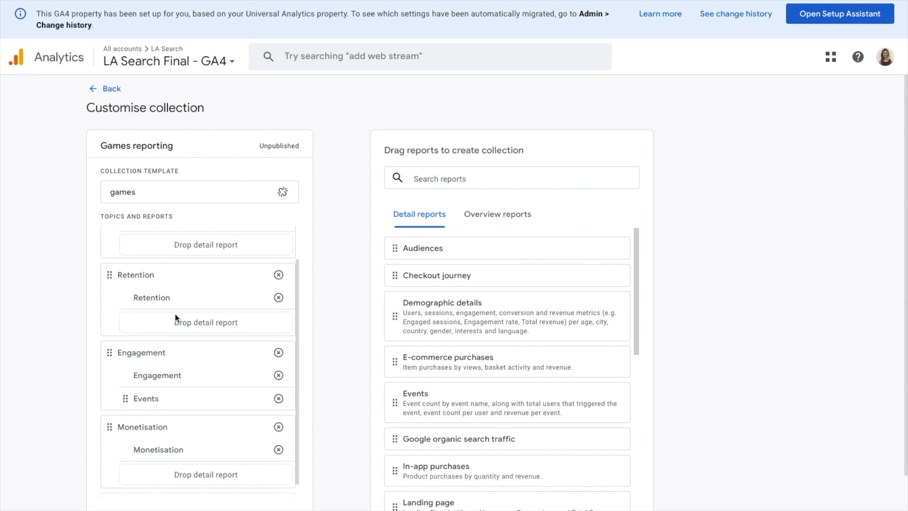
scroll(175, 313, up, 2)
scroll(175, 317, down, 3)
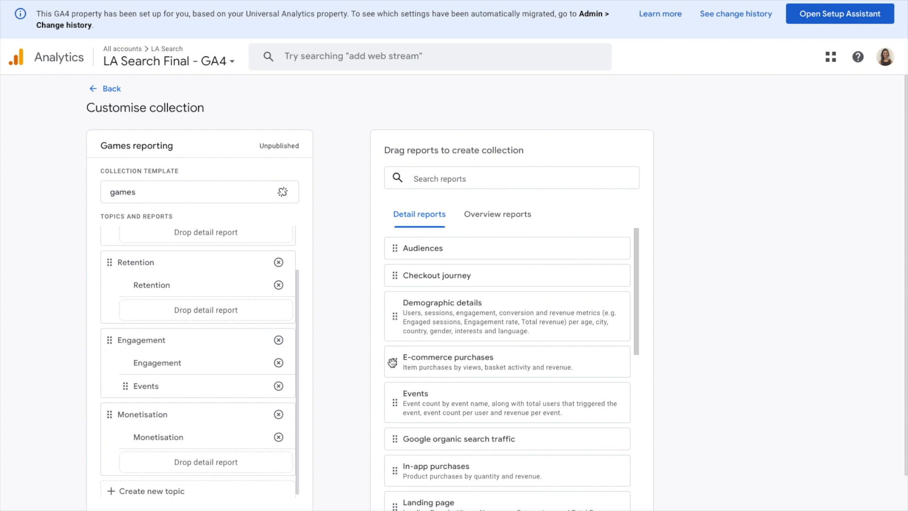
drag(394, 364, 111, 453)
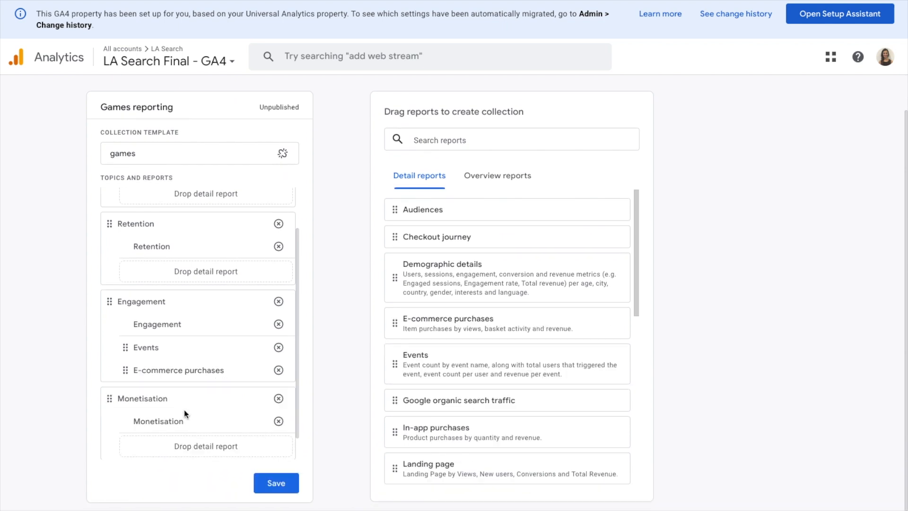
scroll(183, 410, down, 1)
drag(127, 348, 130, 421)
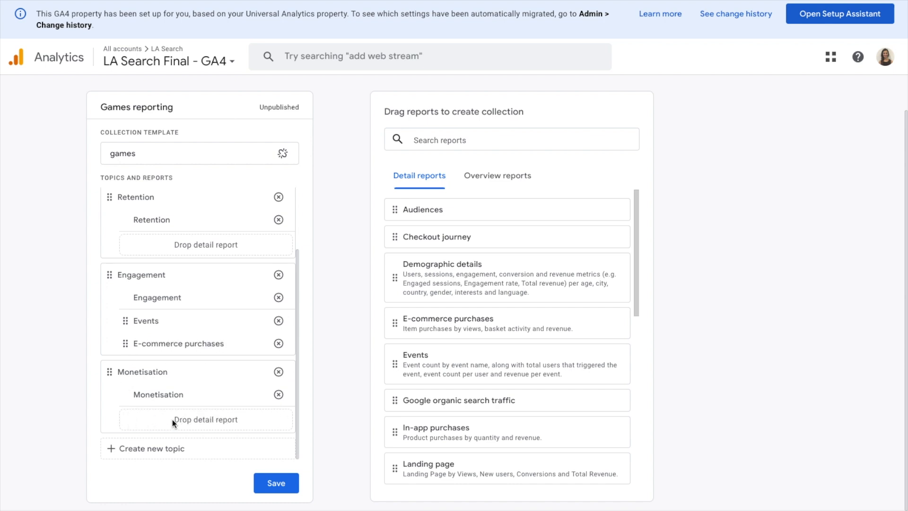
click(279, 343)
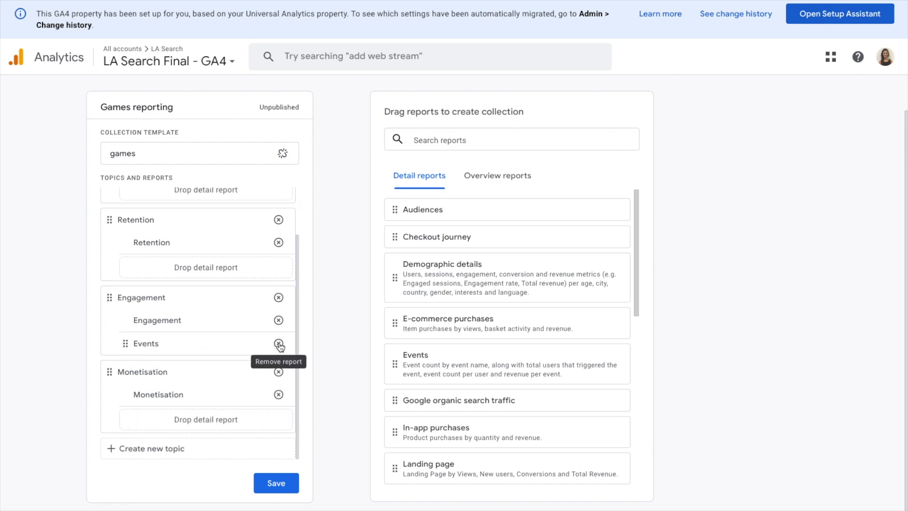
Add the E-commerce purchases detail report to the Monetisation topic, then save the Games reporting collection and return to the Library
drag(393, 324, 172, 412)
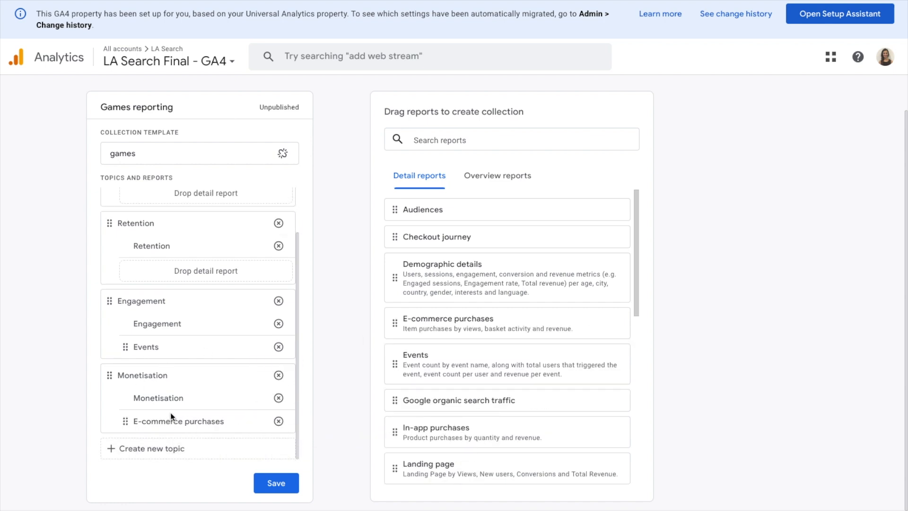
click(279, 486)
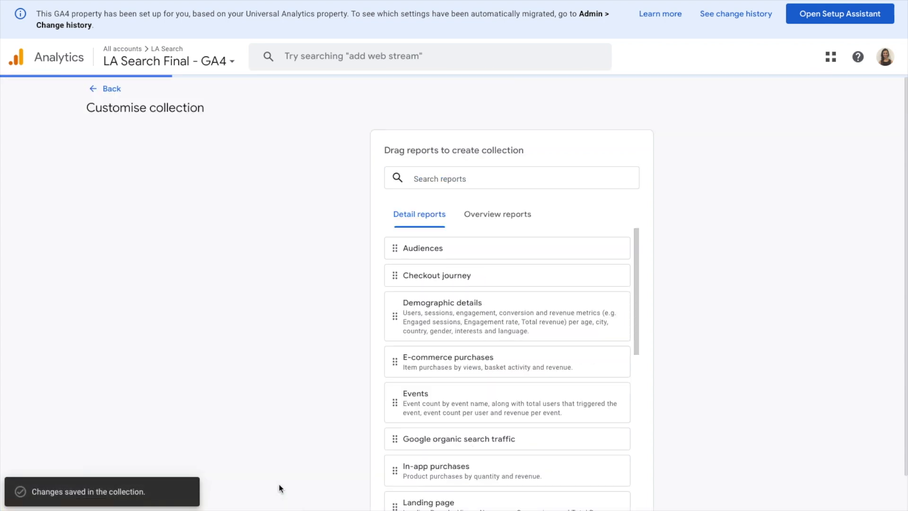
click(108, 89)
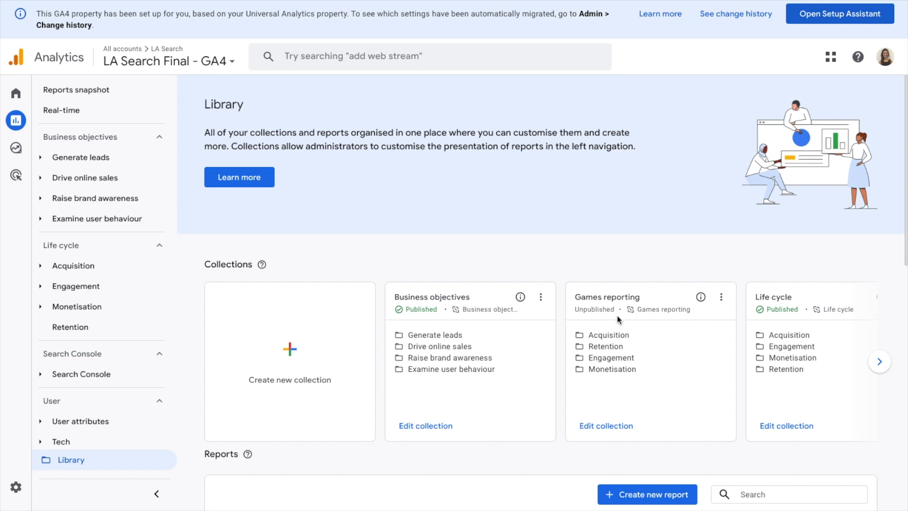
Collapse the report groups in the navigation and publish the Games reporting collection
click(127, 138)
click(129, 163)
click(115, 189)
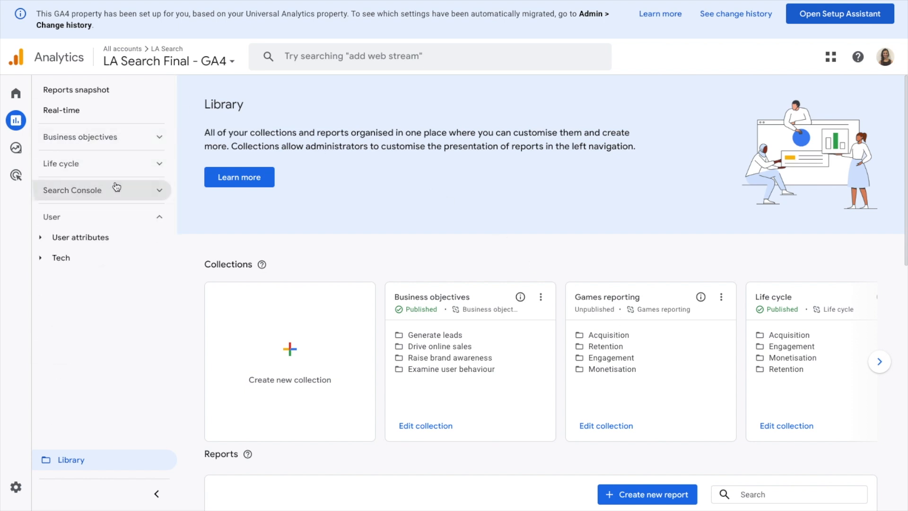
click(106, 216)
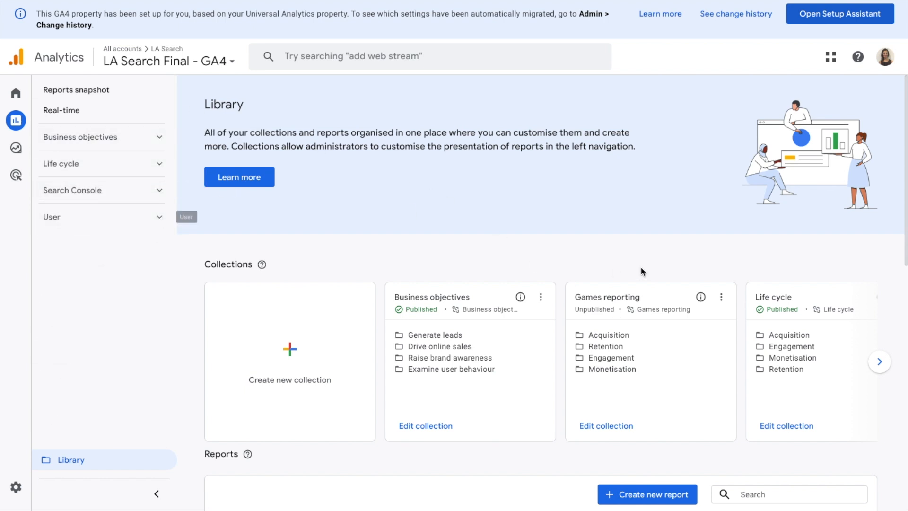
click(722, 298)
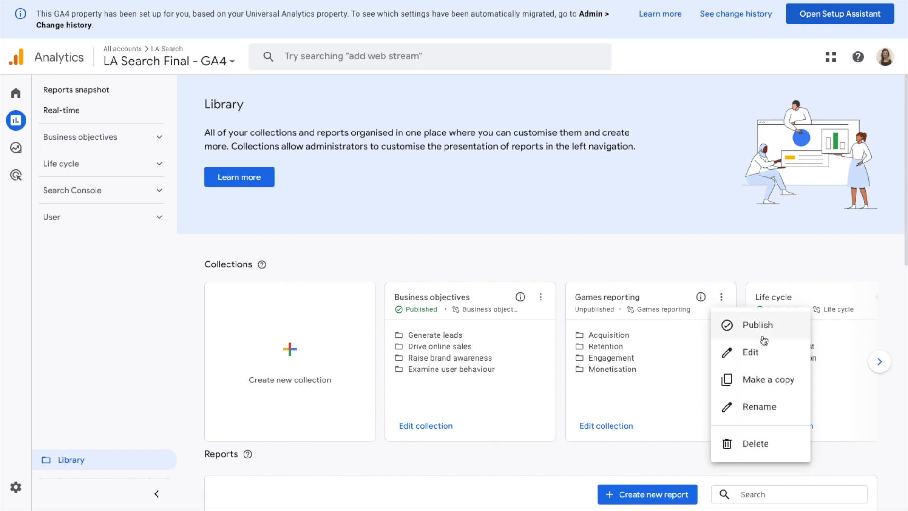
click(755, 323)
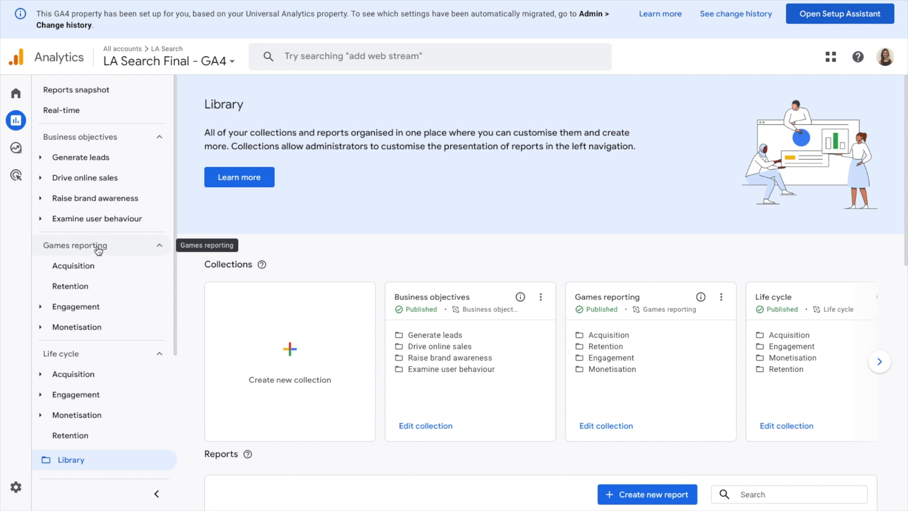
Open the Life cycle collection for editing and add the Landing page report to its Acquisition topic, directly below User acquisition
scroll(569, 263, down, 1)
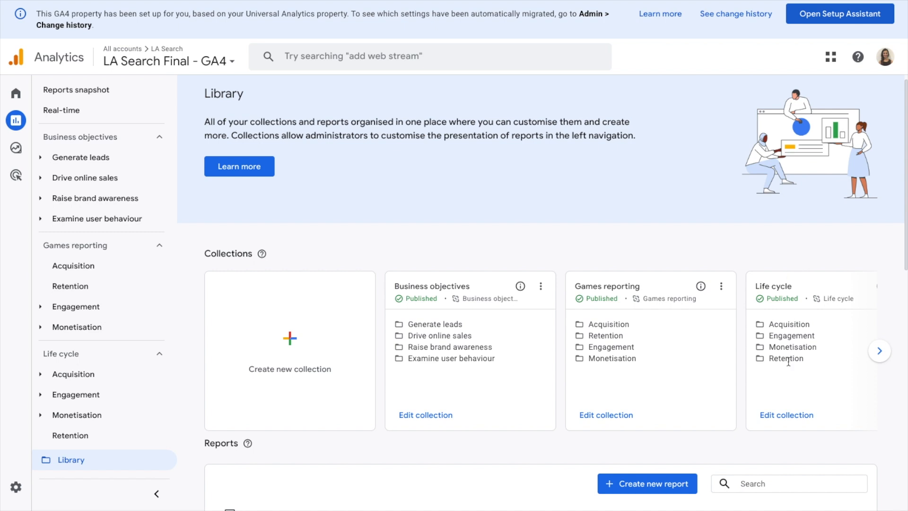
click(788, 419)
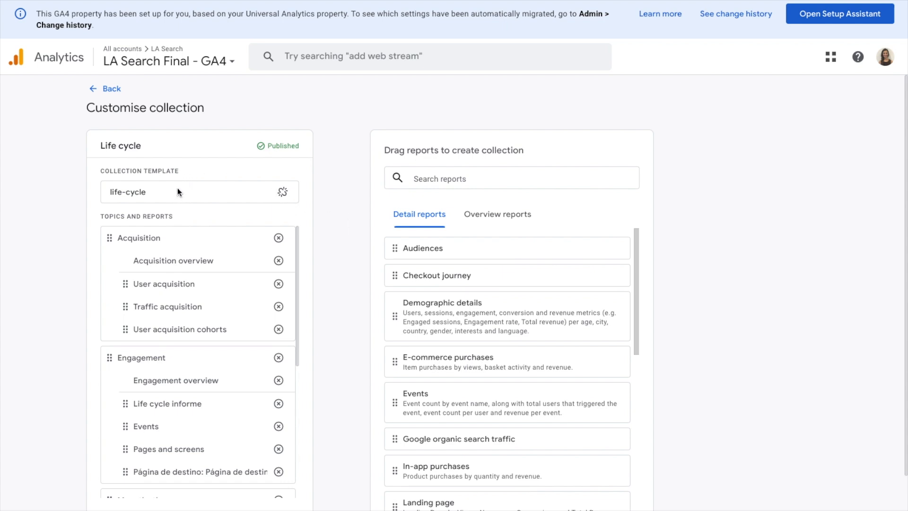
scroll(157, 283, down, 3)
scroll(158, 227, up, 3)
scroll(458, 313, down, 4)
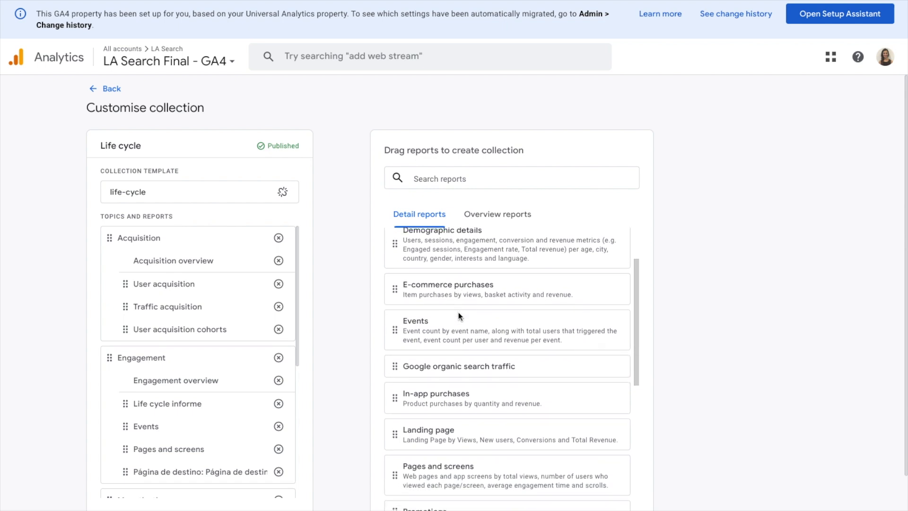
scroll(458, 312, down, 1)
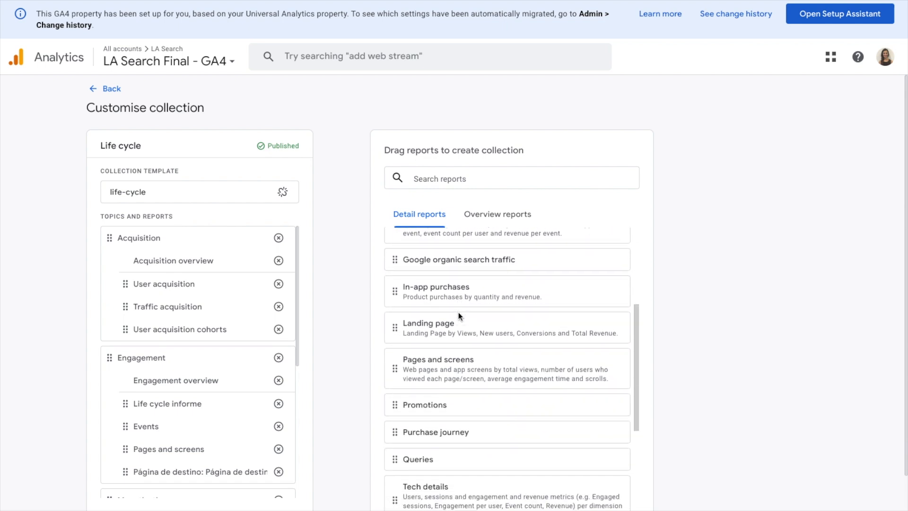
scroll(421, 316, down, 1)
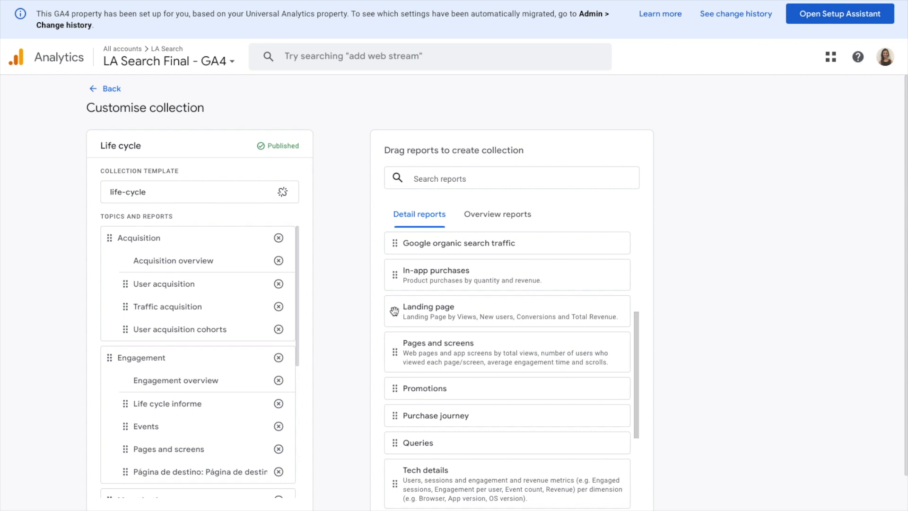
drag(396, 311, 127, 307)
scroll(344, 279, down, 1)
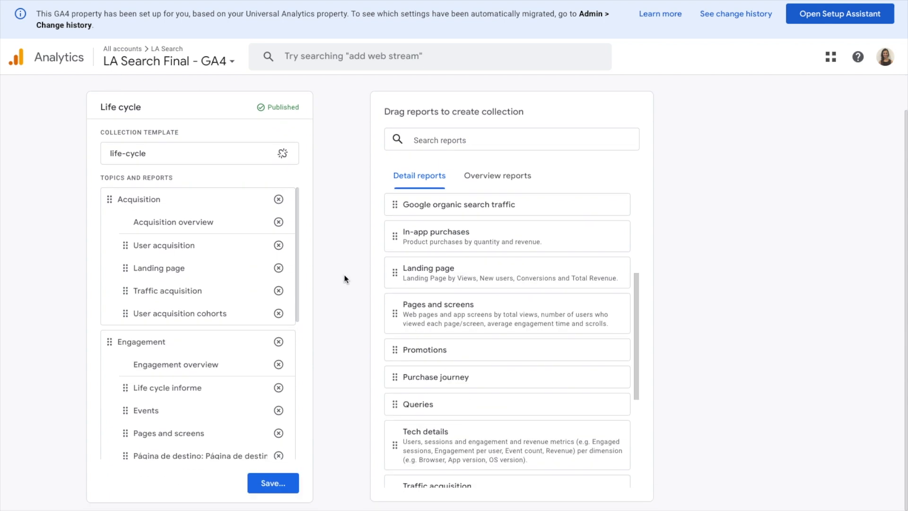
Save the changes to the Life cycle collection and, back in the Library, expand its Acquisition topic in the report navigation
click(272, 483)
click(303, 428)
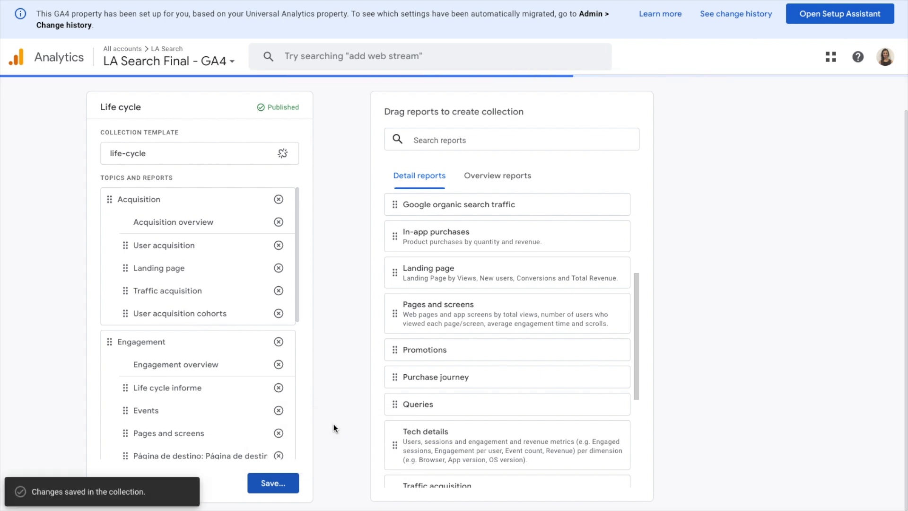
scroll(333, 425, up, 1)
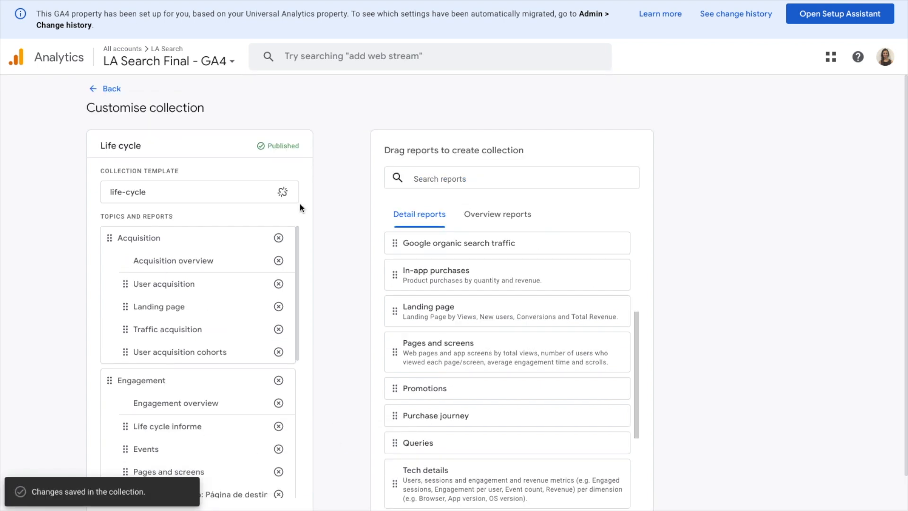
click(112, 89)
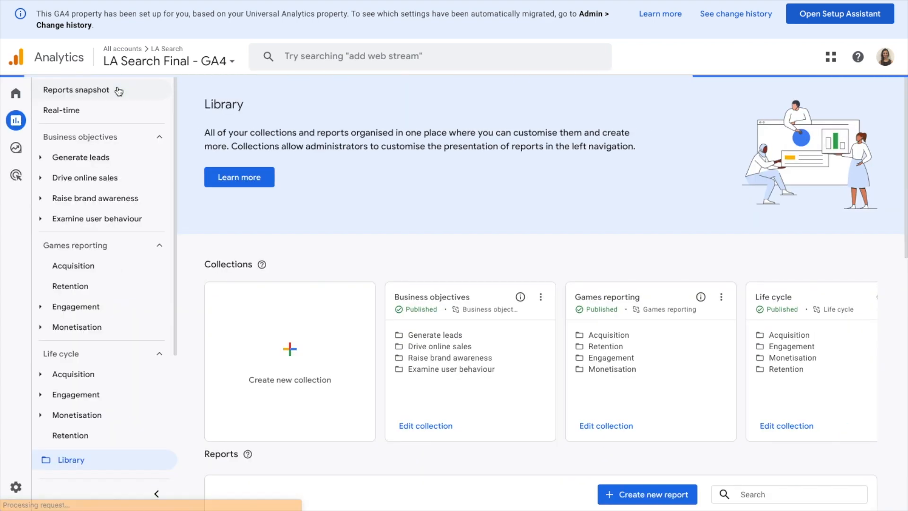
click(72, 374)
scroll(75, 375, down, 2)
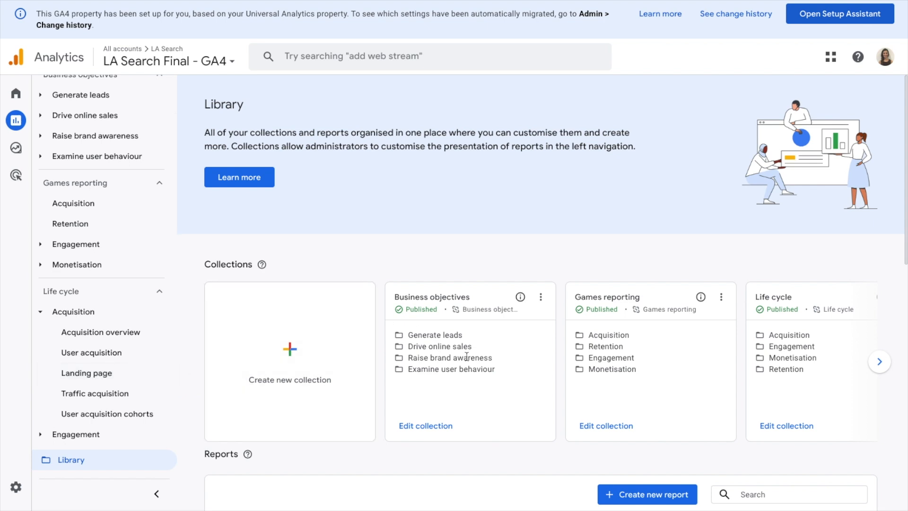
Remove the Landing page report from the Life cycle collection's Acquisition topic and save the collection
click(786, 428)
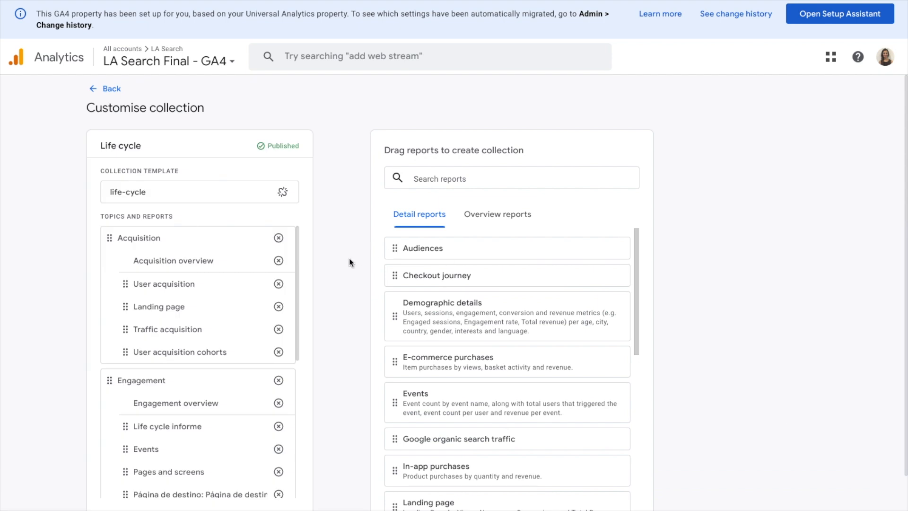
click(277, 308)
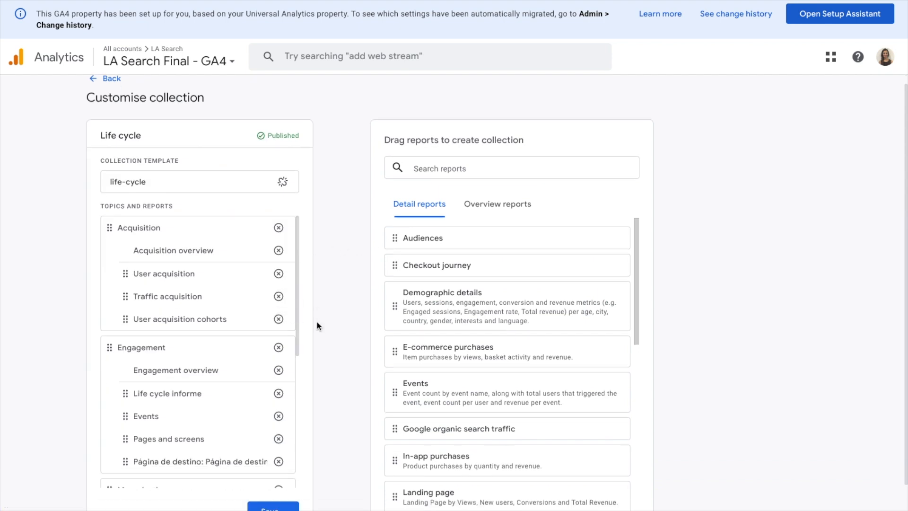
scroll(317, 322, down, 1)
click(273, 482)
click(307, 431)
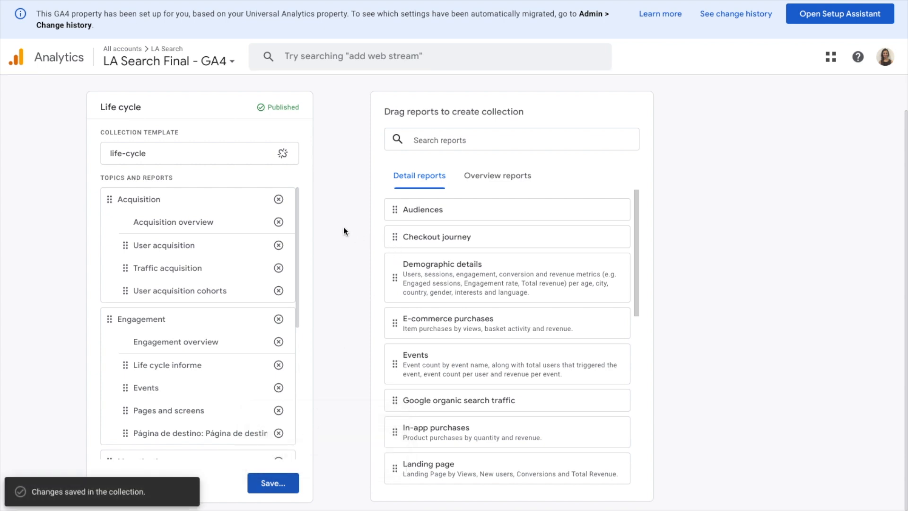
Return to the Library and create a new detail report from the User acquisition template
scroll(343, 231, up, 1)
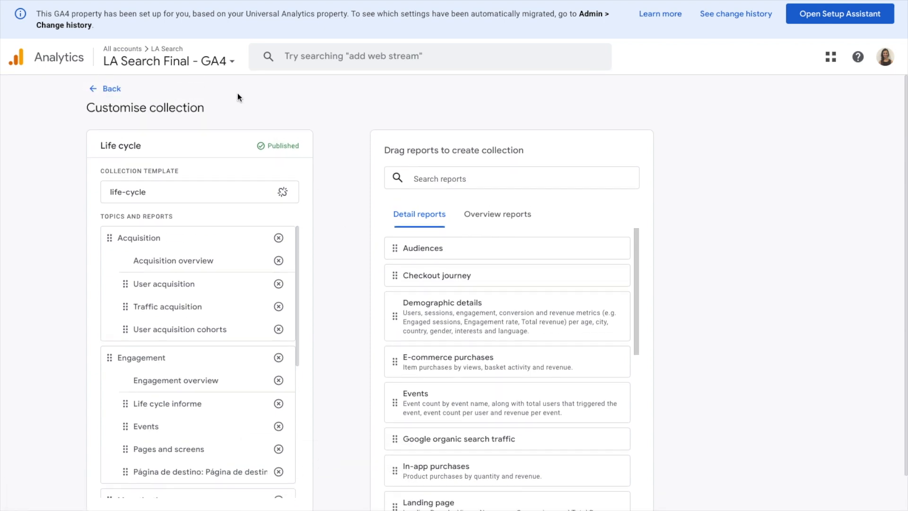
click(114, 89)
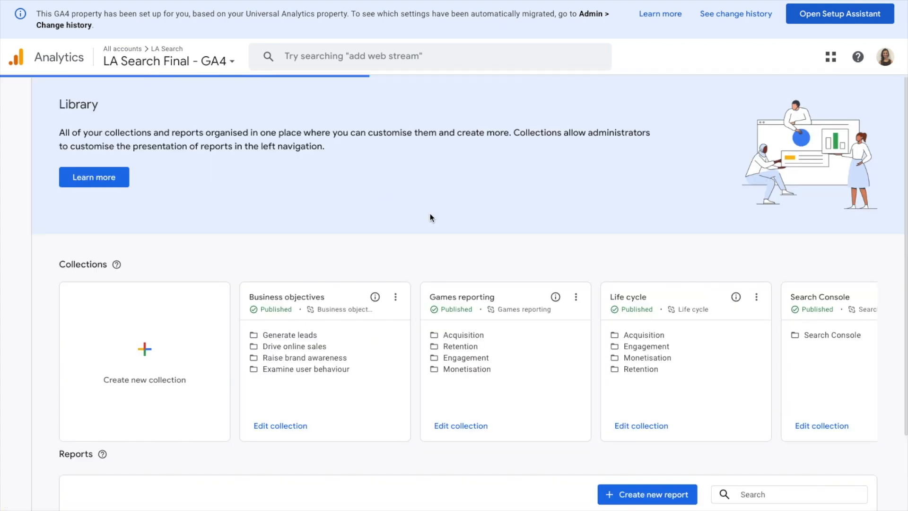
scroll(430, 215, down, 2)
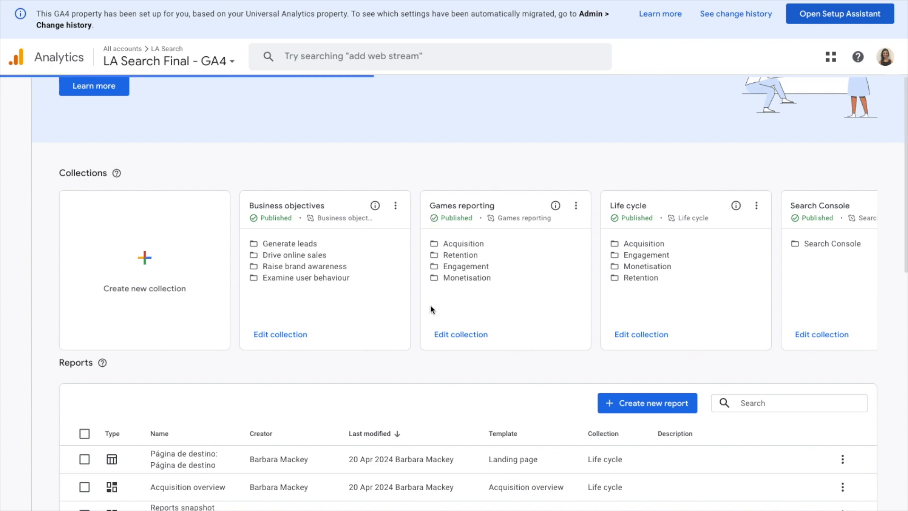
scroll(438, 325, down, 2)
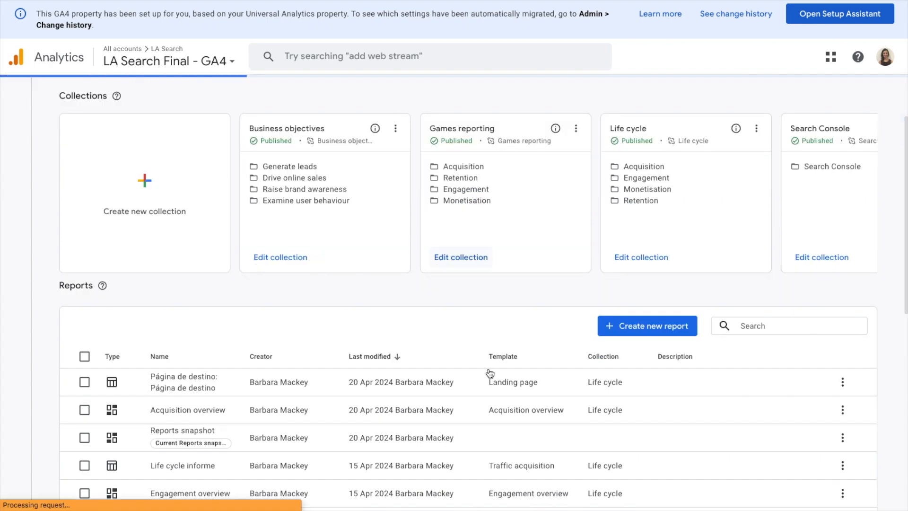
click(632, 326)
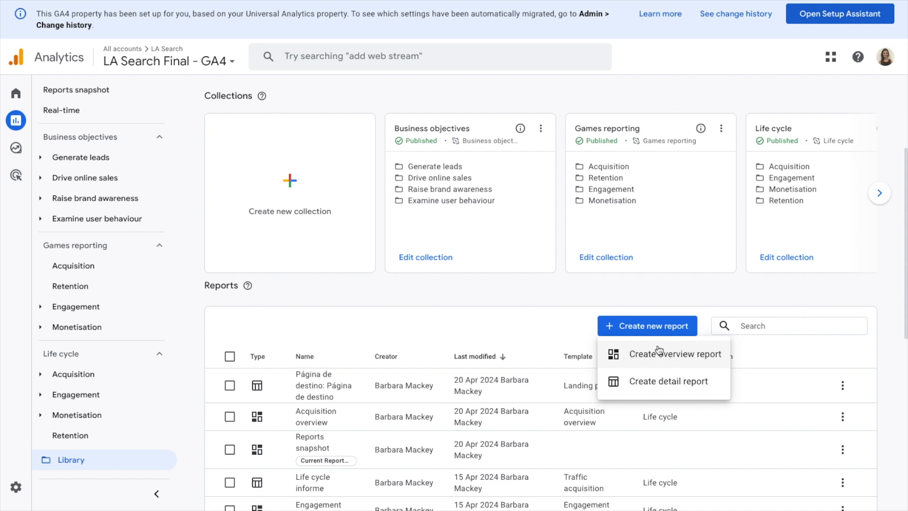
click(647, 380)
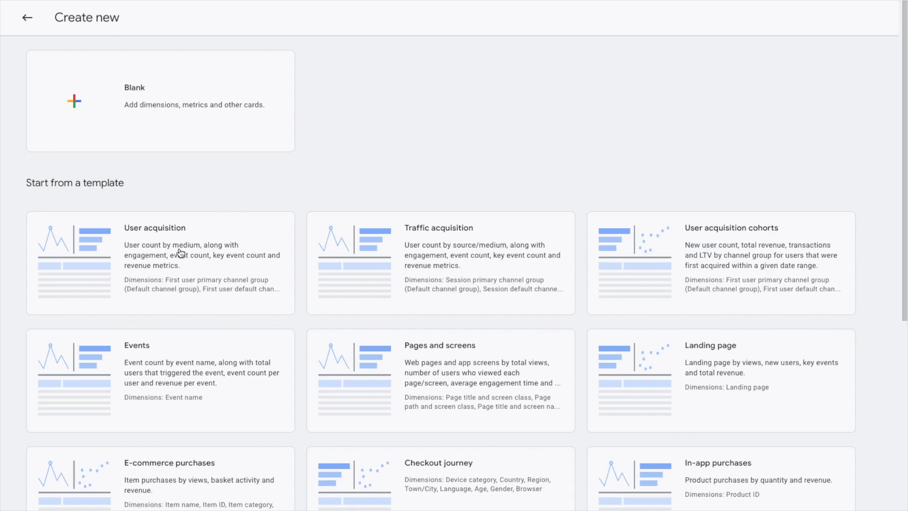
key(Escape)
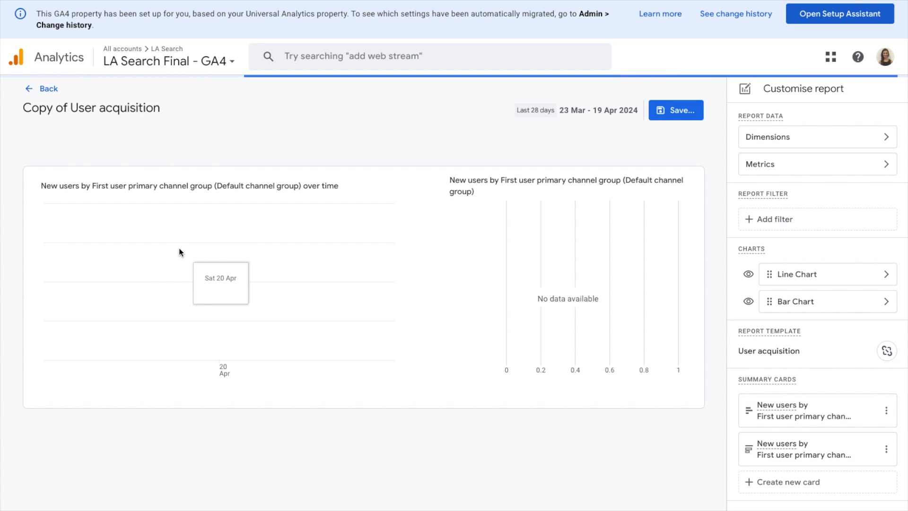
Review the new report's charts and data table, and inspect its list of metrics without changing it
scroll(517, 274, down, 1)
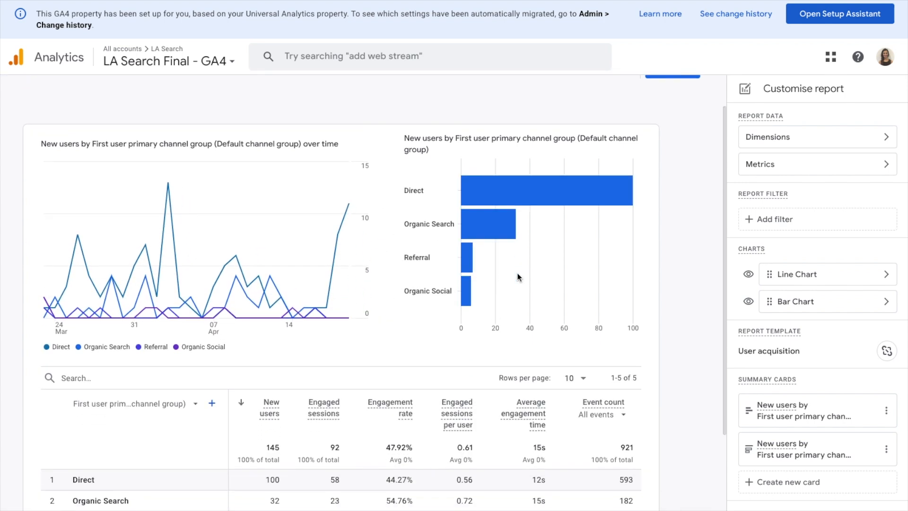
scroll(518, 278, down, 3)
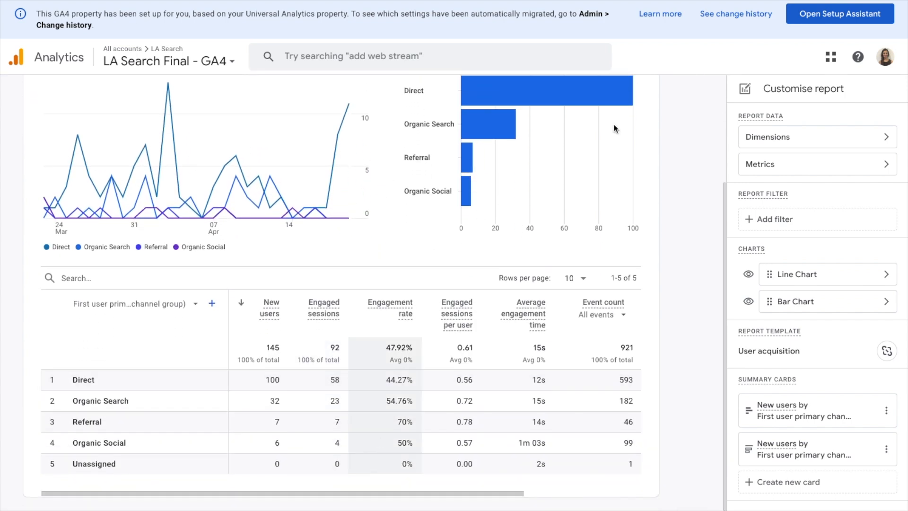
click(773, 167)
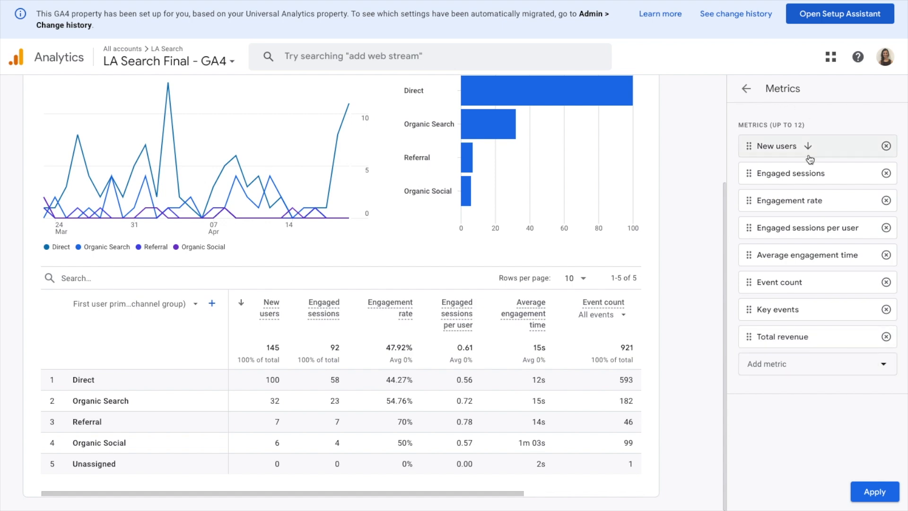
click(746, 97)
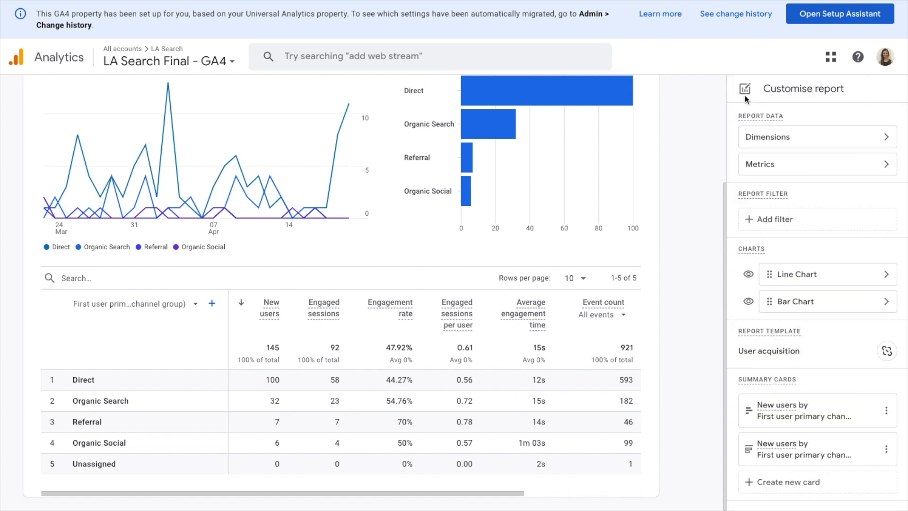
Save the customised copy of the User acquisition report as a new report named "Test user"
scroll(702, 150, up, 3)
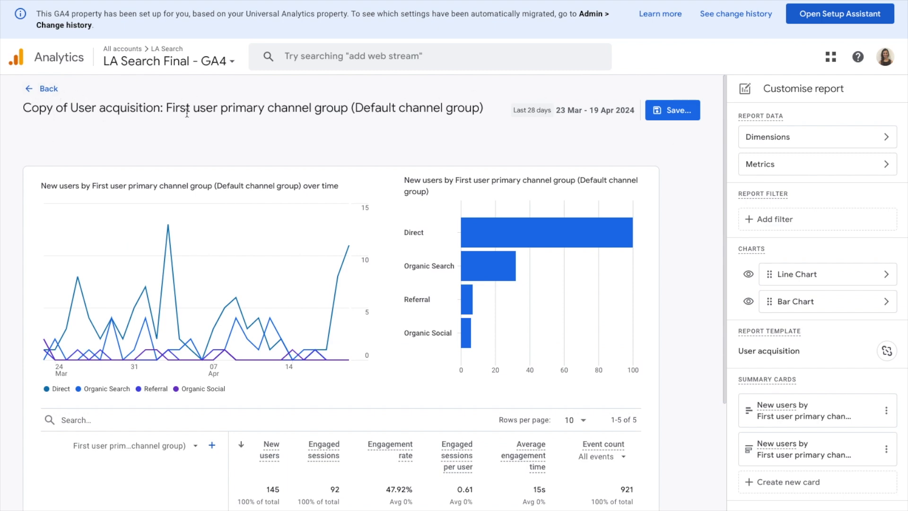
click(673, 113)
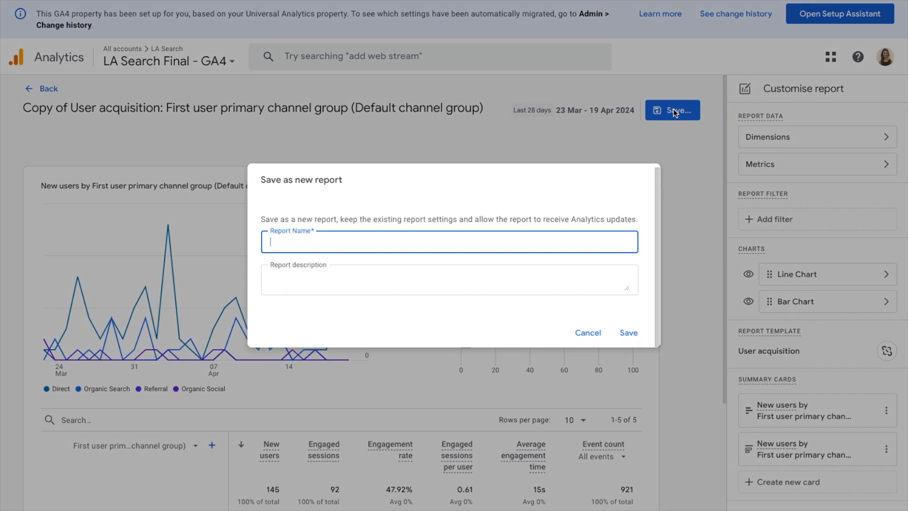
drag(272, 232, 320, 233)
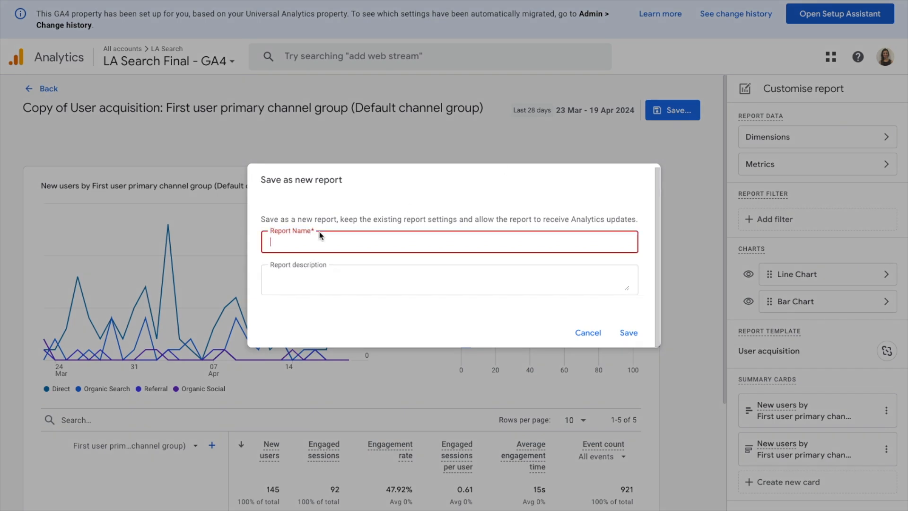
text(Test user)
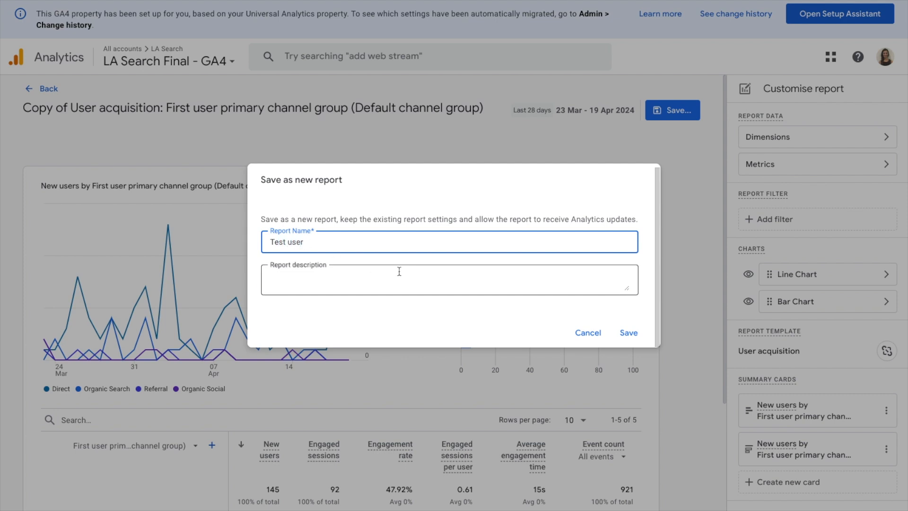
click(626, 332)
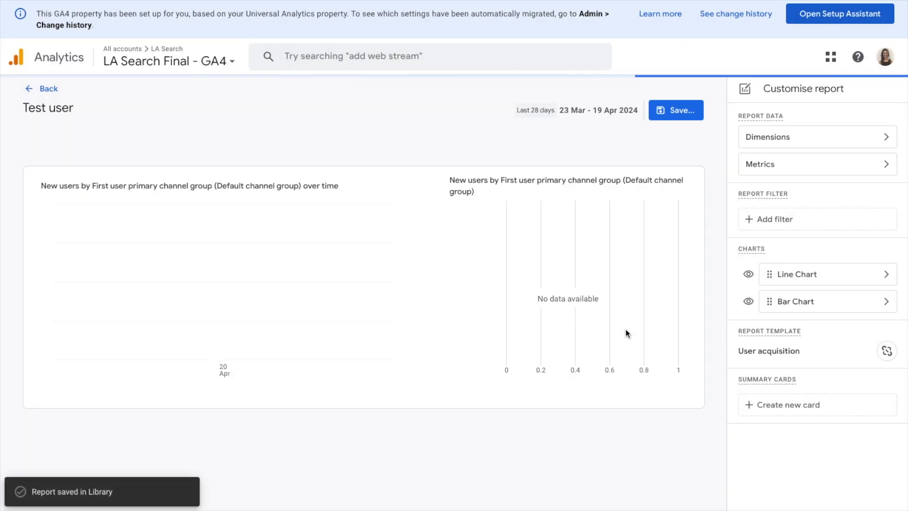
Return to the Library, check the reports table for Test user, and open the Life cycle collection for editing
click(43, 90)
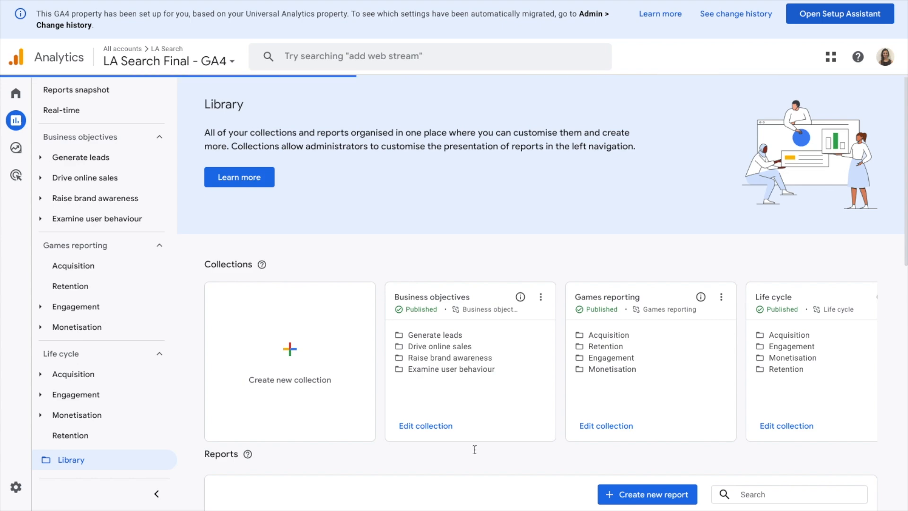
scroll(474, 449, down, 5)
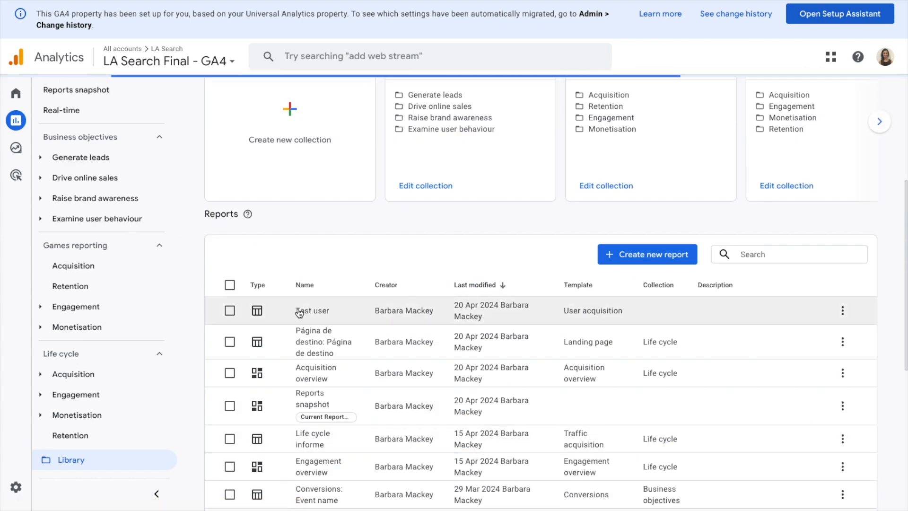
scroll(590, 314, up, 2)
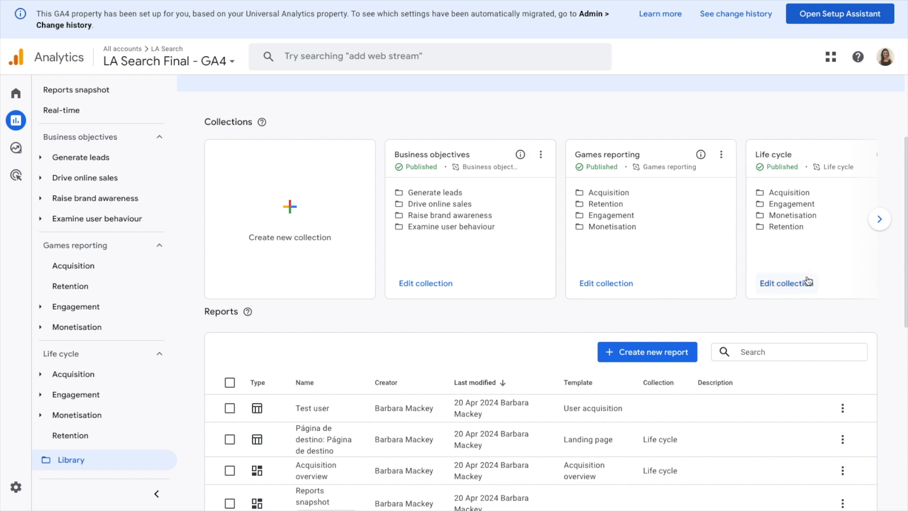
click(790, 286)
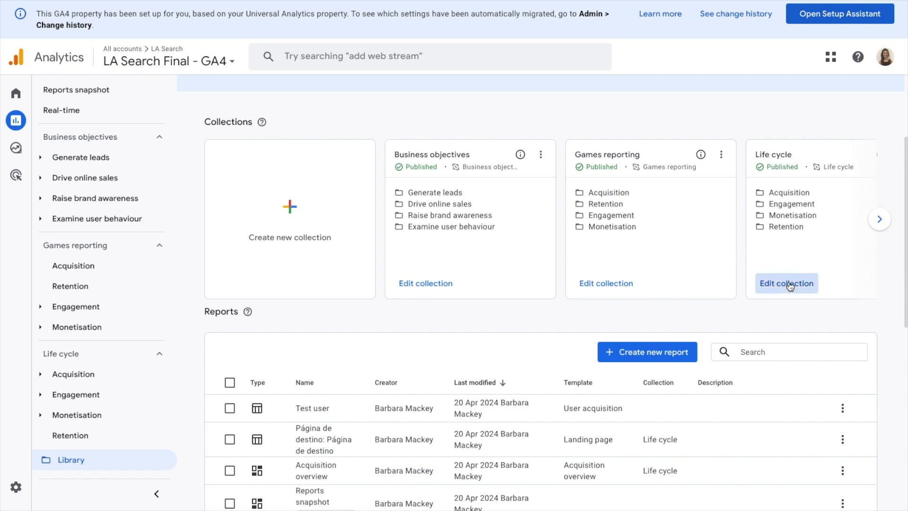
Search the reports for "test", add Test user to the Acquisition topic directly below Acquisition overview, and save the Life cycle collection
click(486, 173)
text(test)
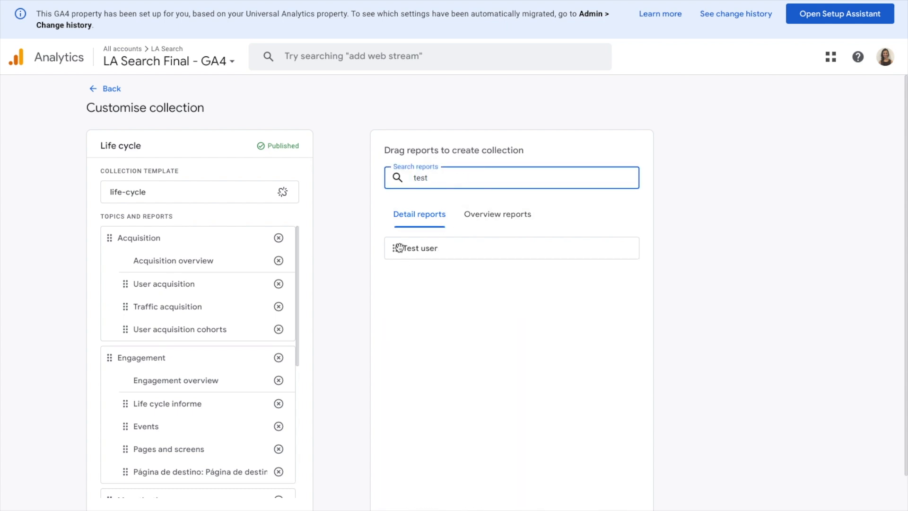
drag(399, 247, 133, 293)
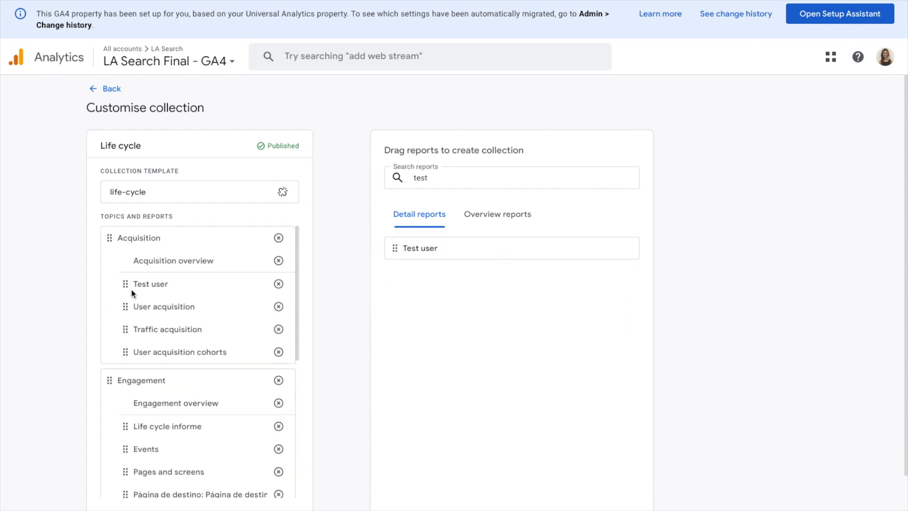
scroll(343, 346, down, 1)
click(273, 483)
click(310, 430)
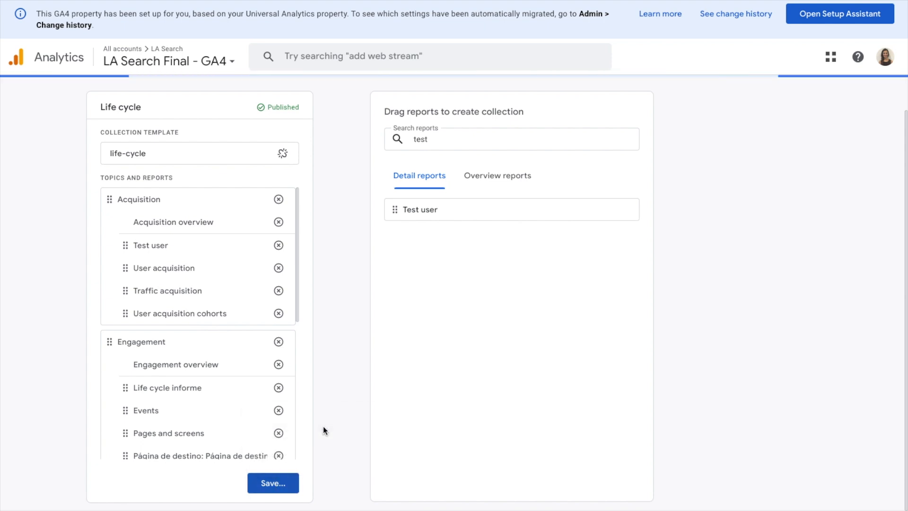
Return to the Library and expand Life cycle's Acquisition topic in the report navigation to check its reports
scroll(322, 428, up, 1)
click(103, 91)
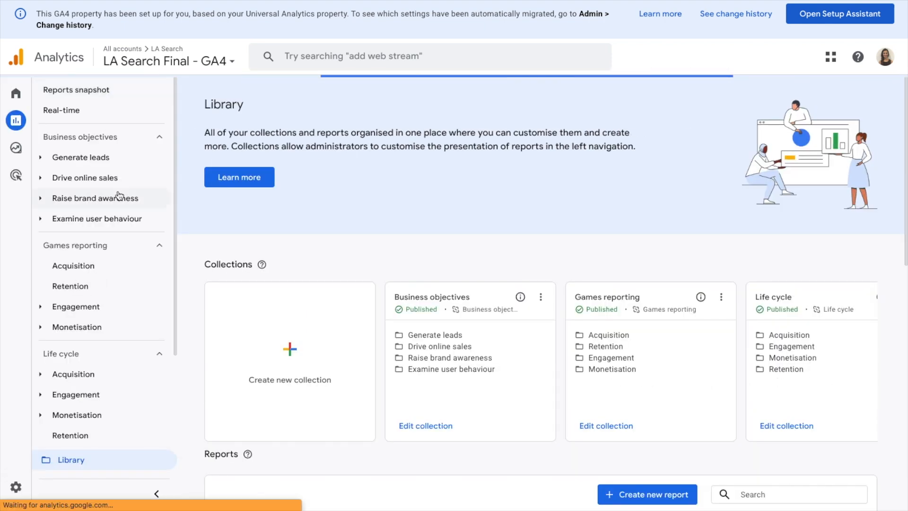
click(78, 374)
scroll(67, 425, down, 3)
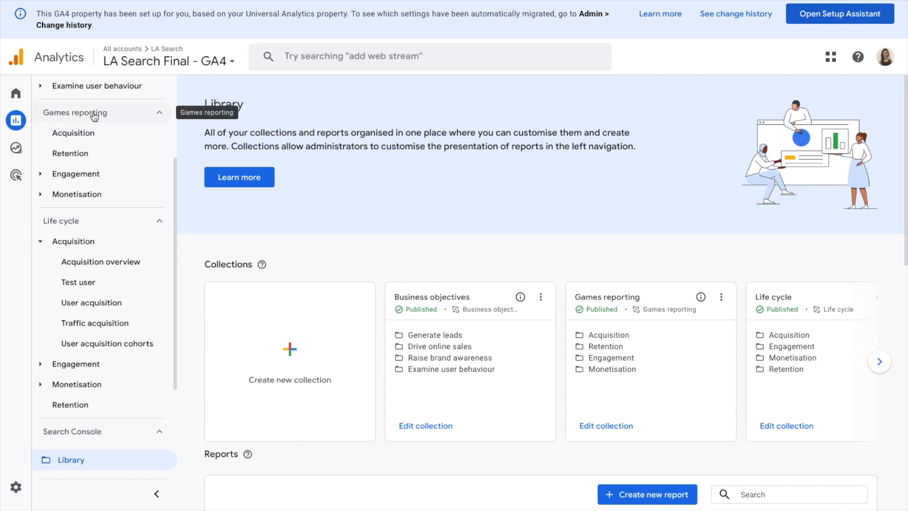
scroll(95, 118, up, 2)
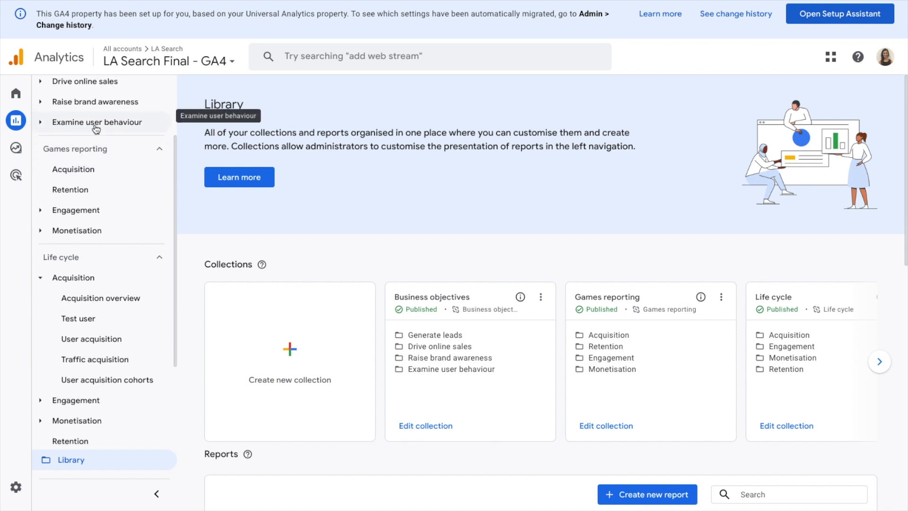